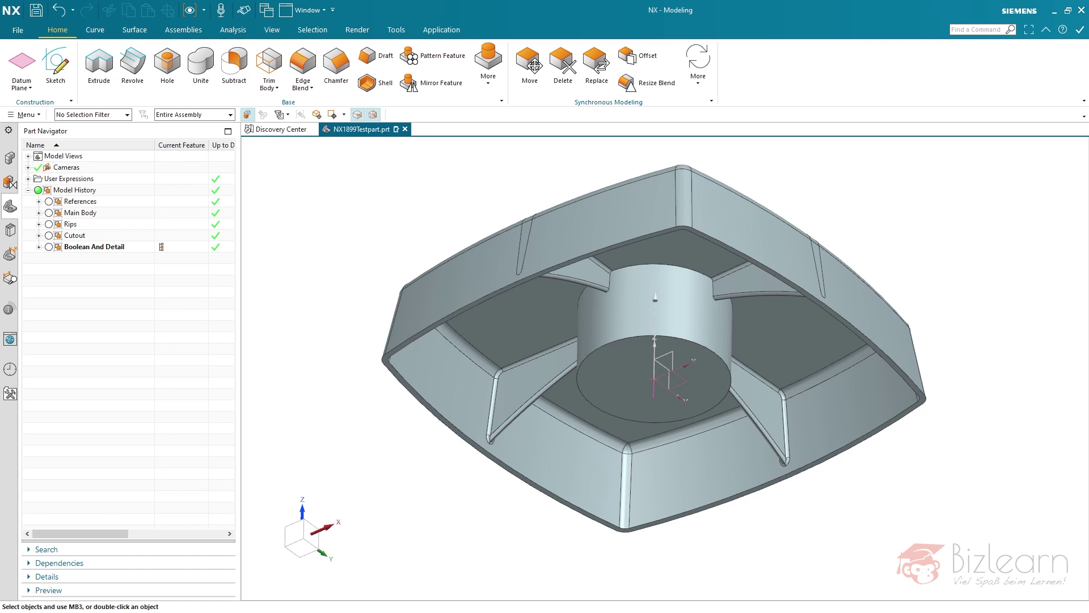
- Expand User Expressions in the Part Navigator and open the Expressions dialog with Ctrl+E
left_click(29, 179)
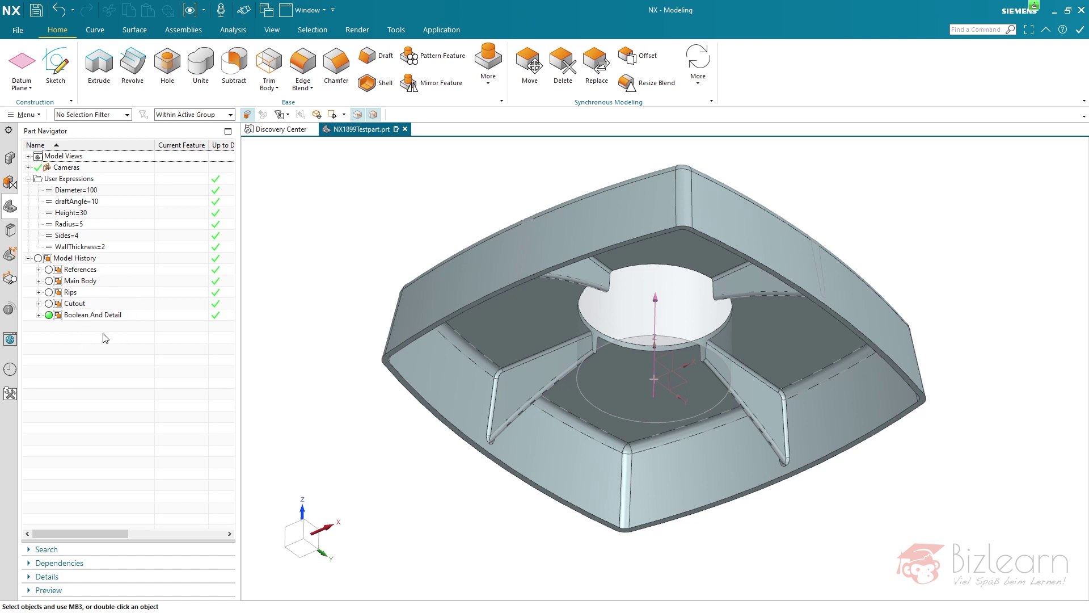
key("ctrl+e")
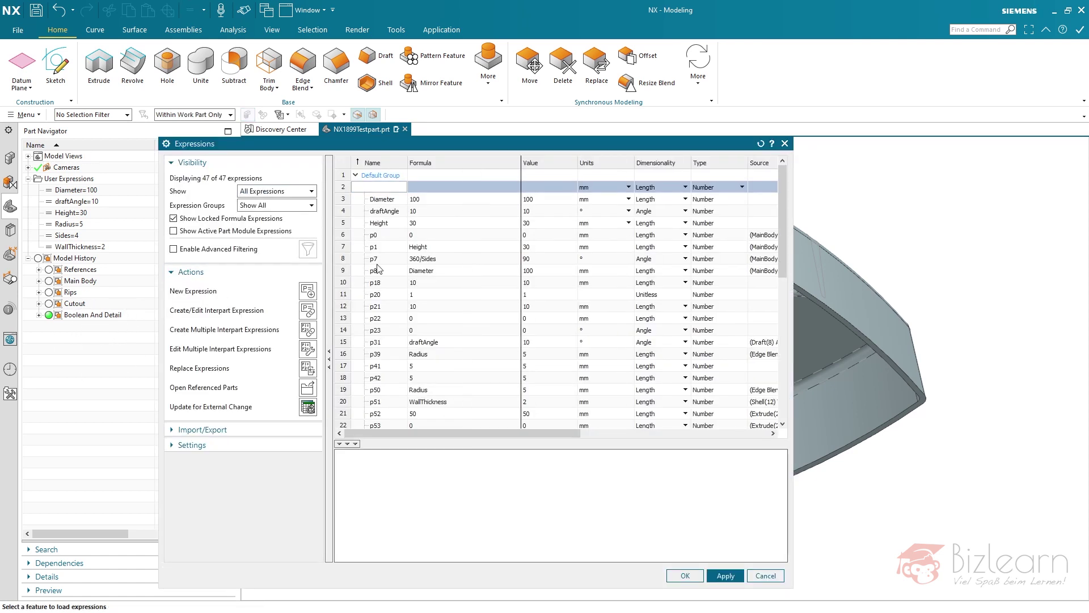
- Filter to User Defined Expressions, then lock and apply the Diameter, draftAngle and Height formulas
left_click(255, 196)
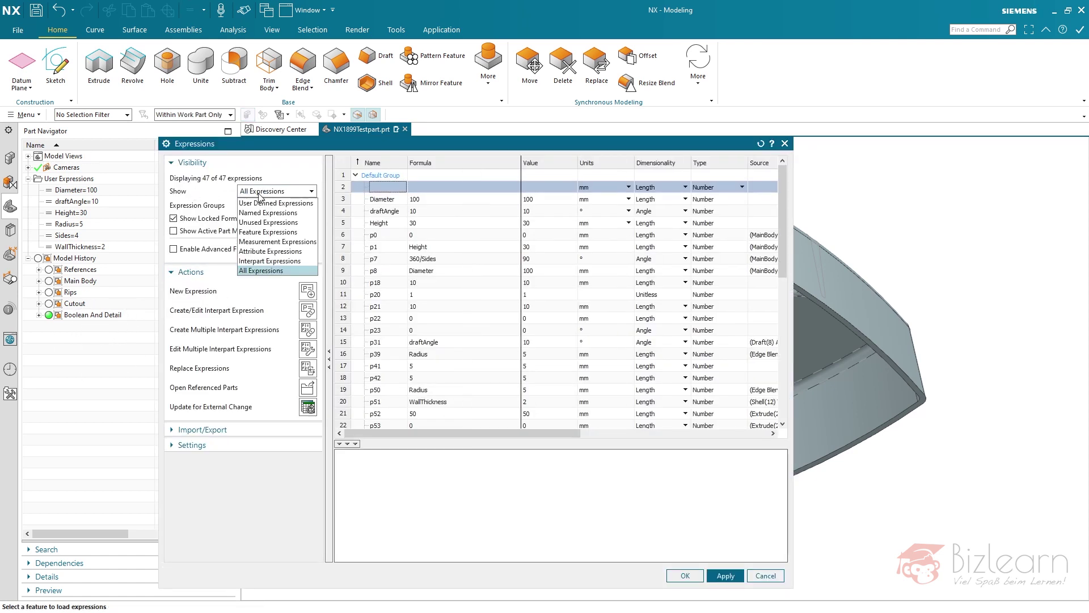
left_click(265, 207)
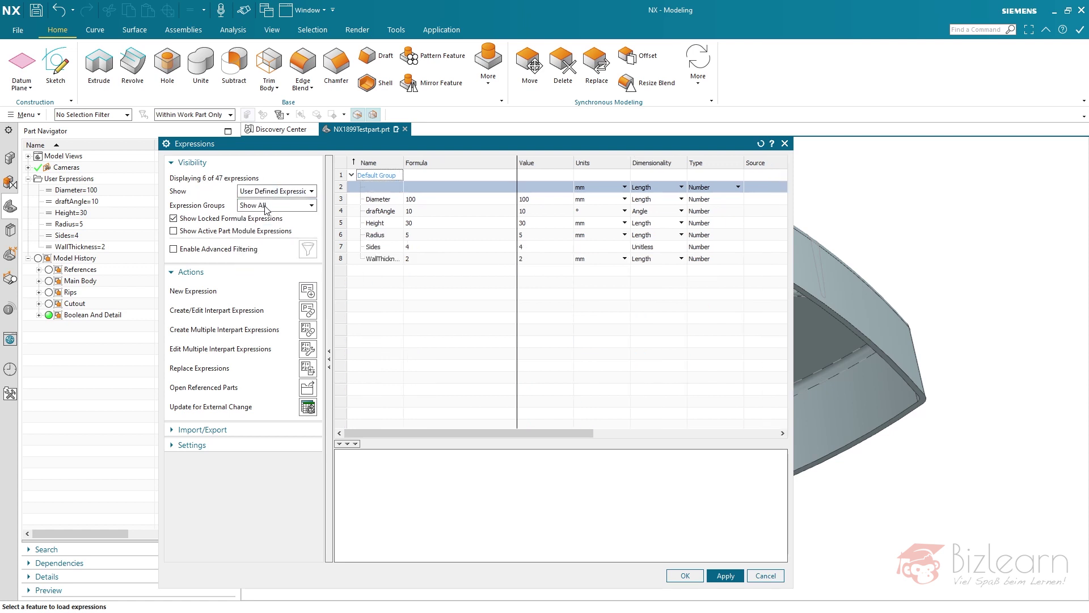
left_click(397, 199)
left_click(391, 222, "shift")
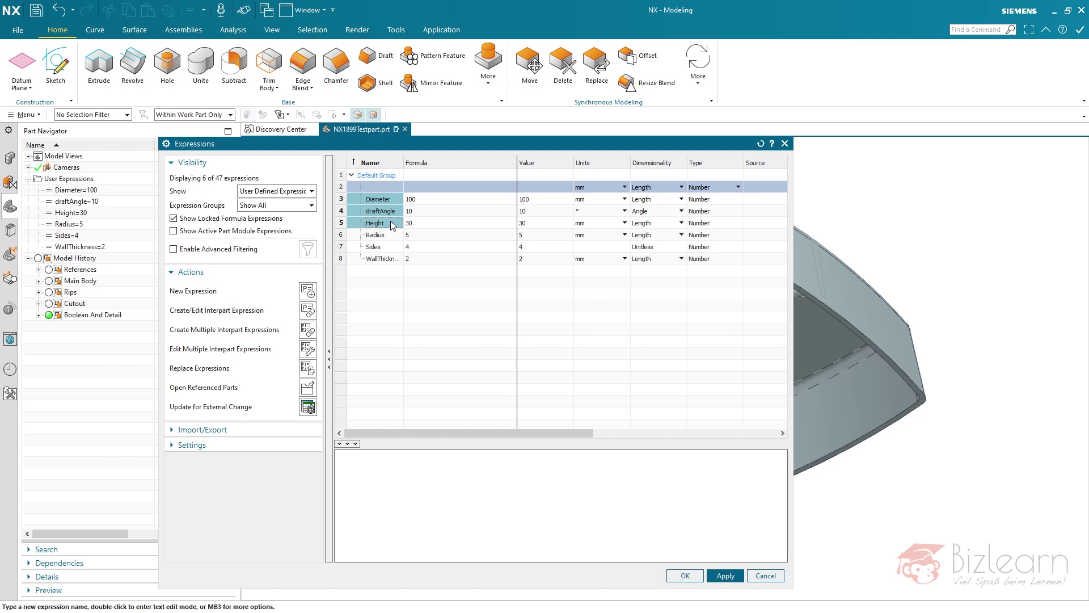
right_click(390, 222)
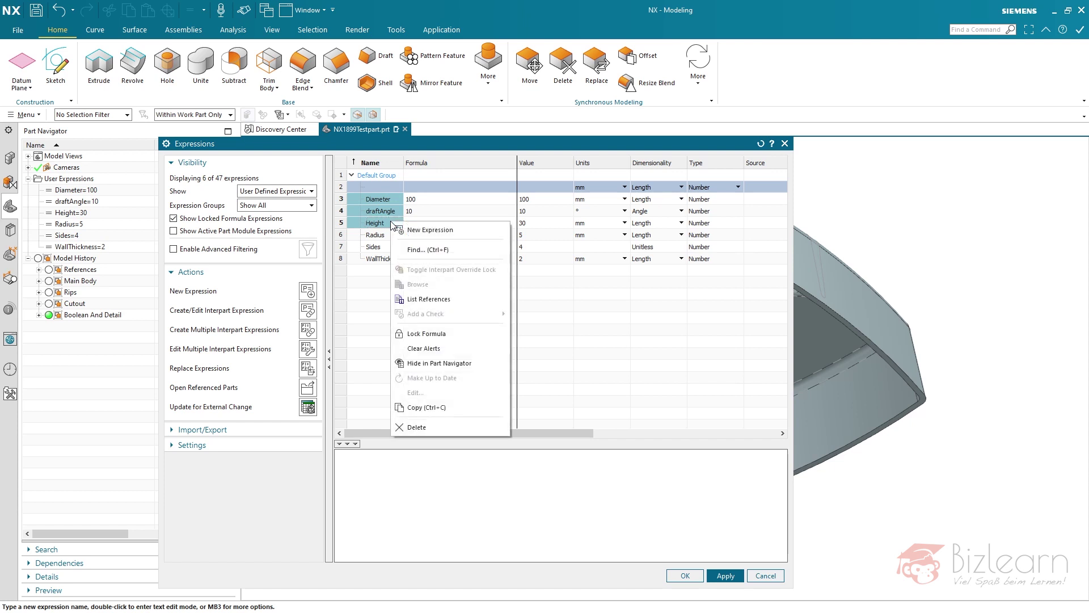
left_click(446, 339)
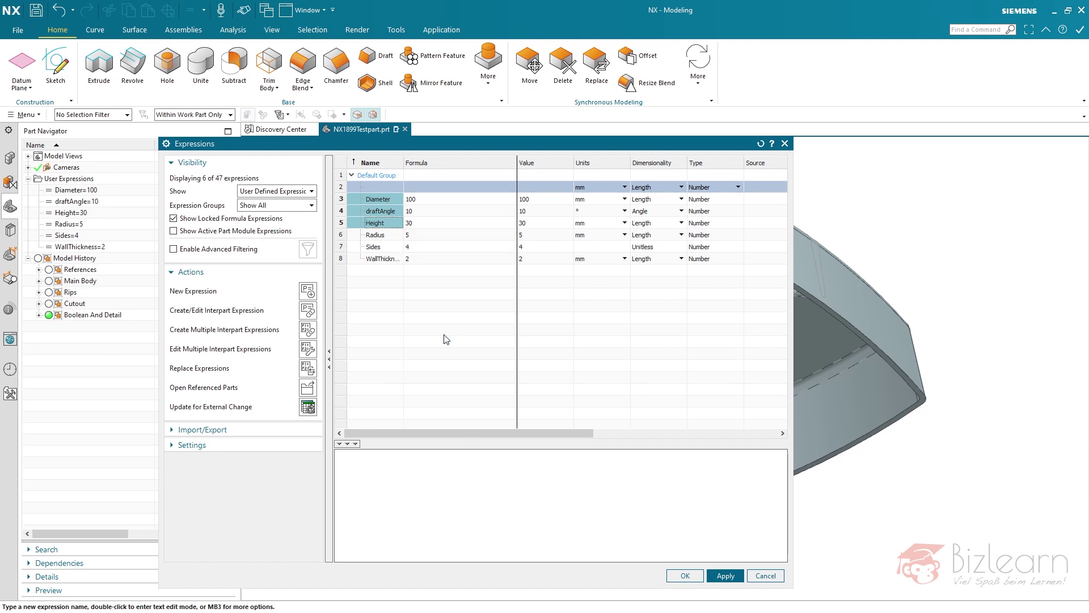
left_click(722, 576)
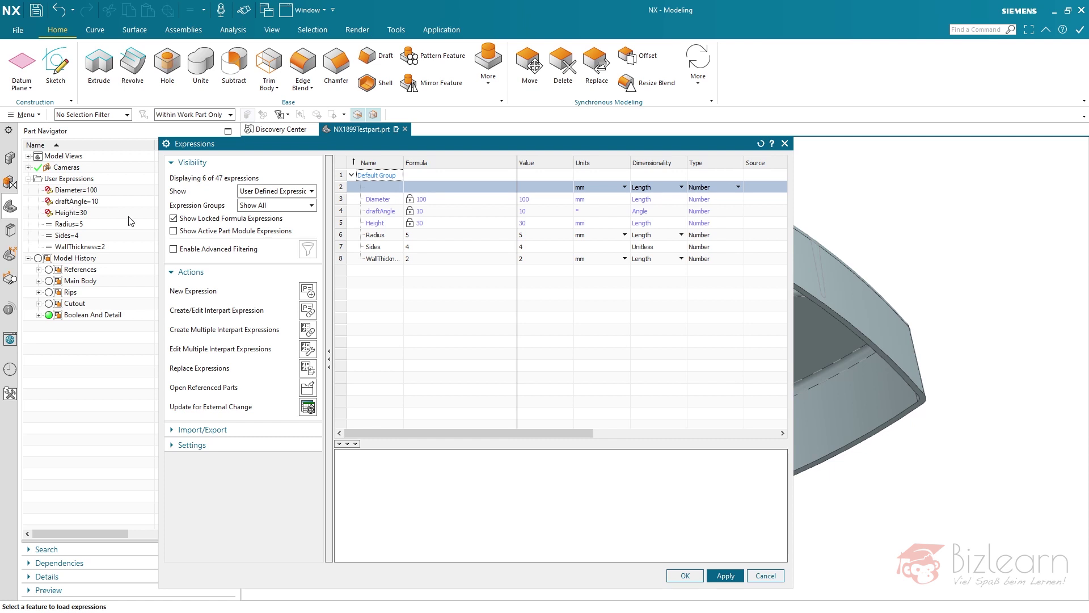
- Unlock the formulas of Diameter, draftAngle and Height and apply the change
left_click(388, 201)
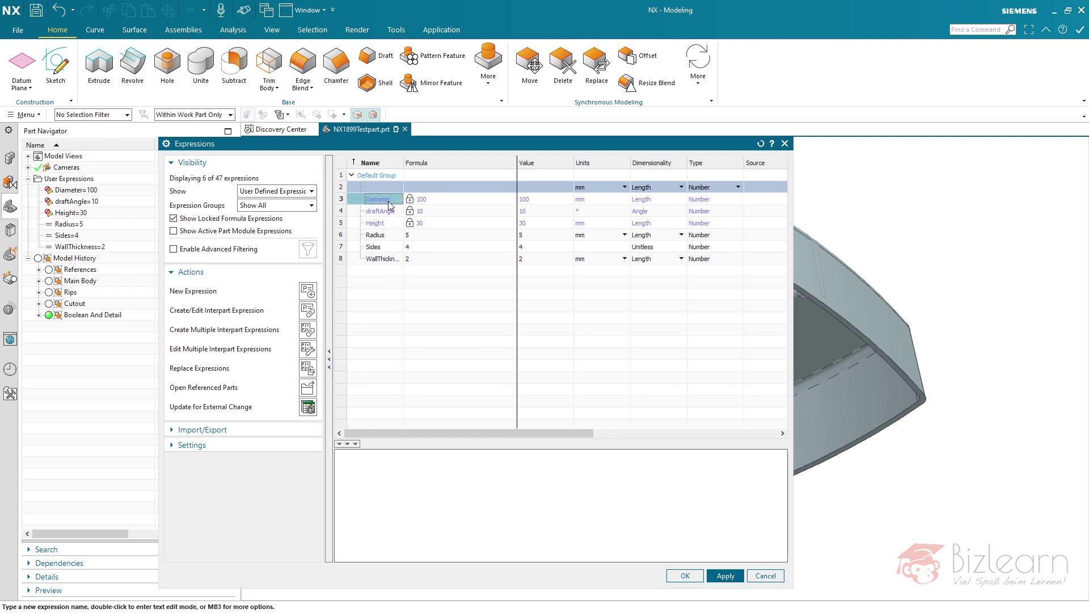
left_click(390, 224, "shift")
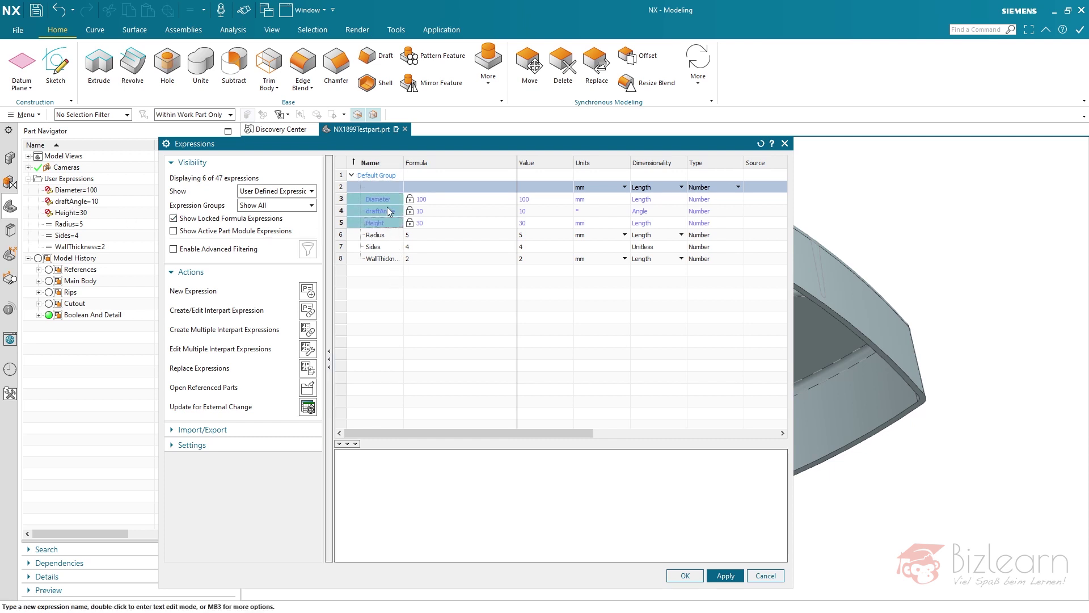
right_click(387, 207)
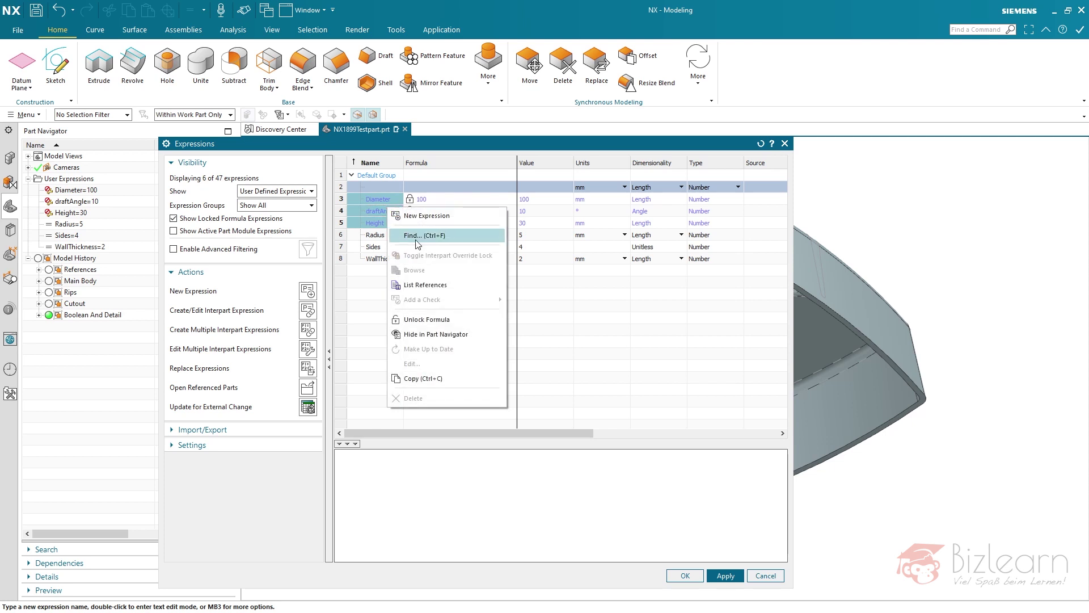
left_click(423, 319)
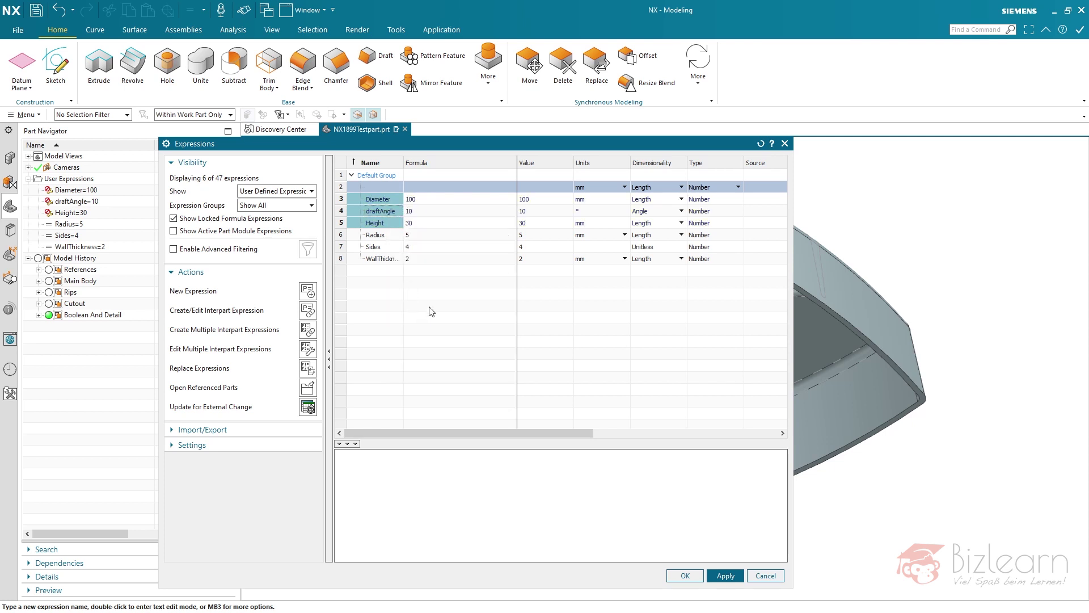
left_click(724, 575)
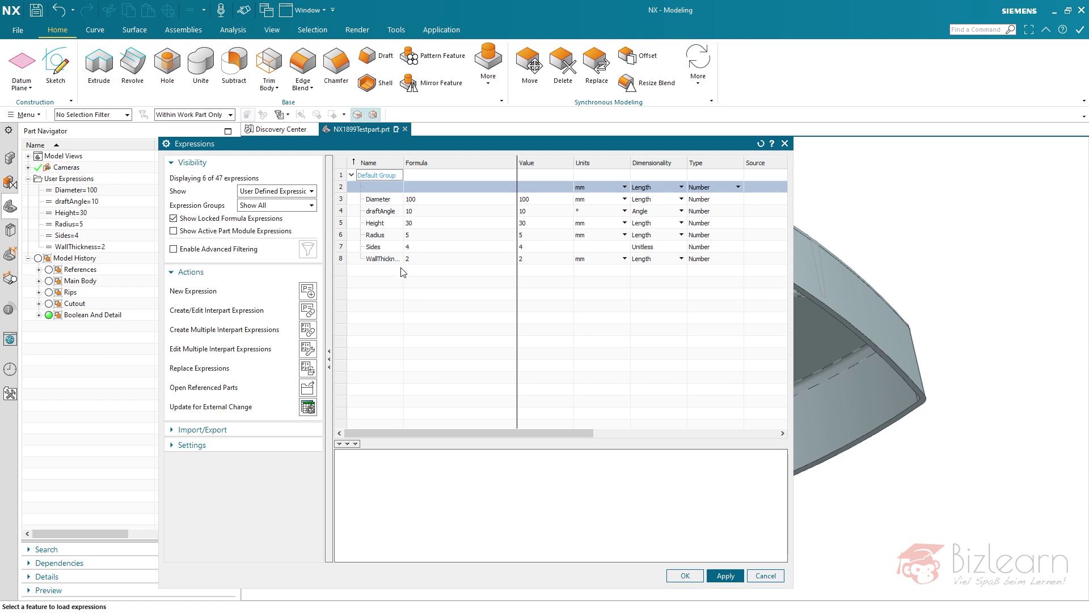
- Create a new expression group named Adjustable alongside Default Group
right_click(375, 176)
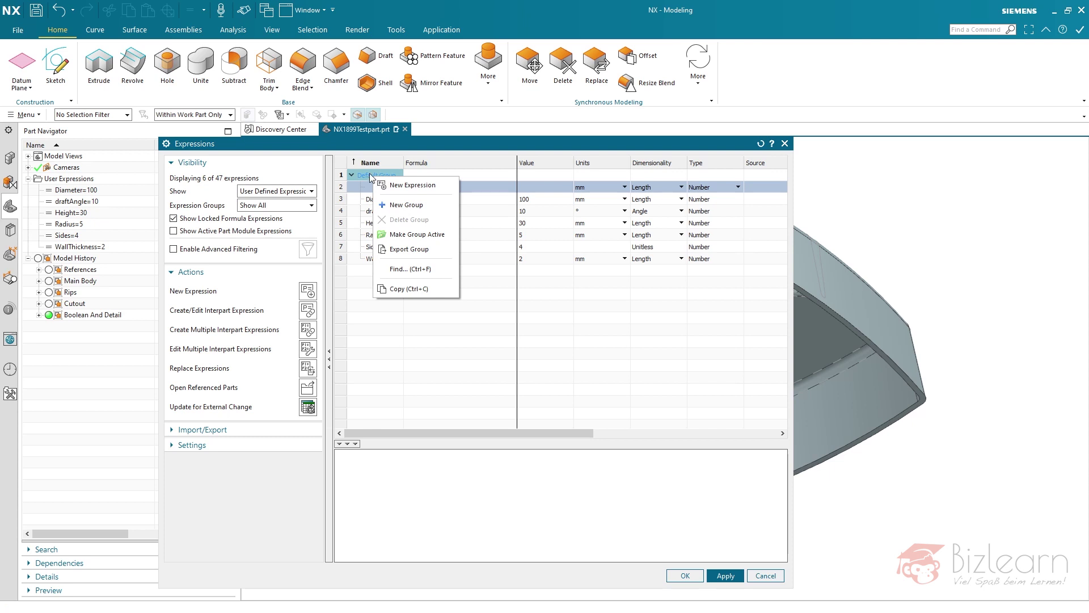
left_click(406, 205)
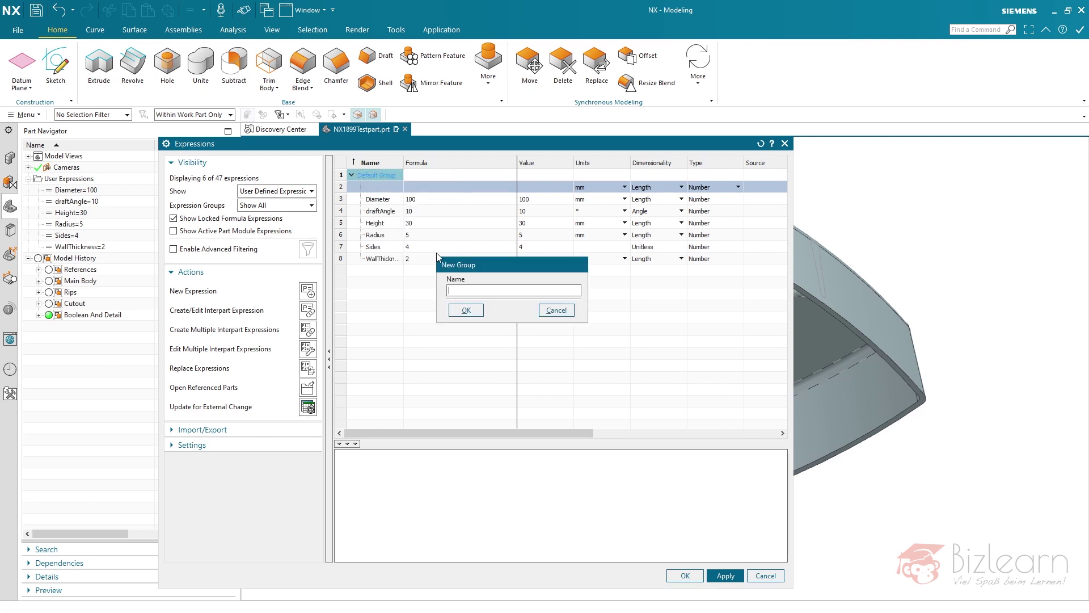
type("Adjustable")
key("Return")
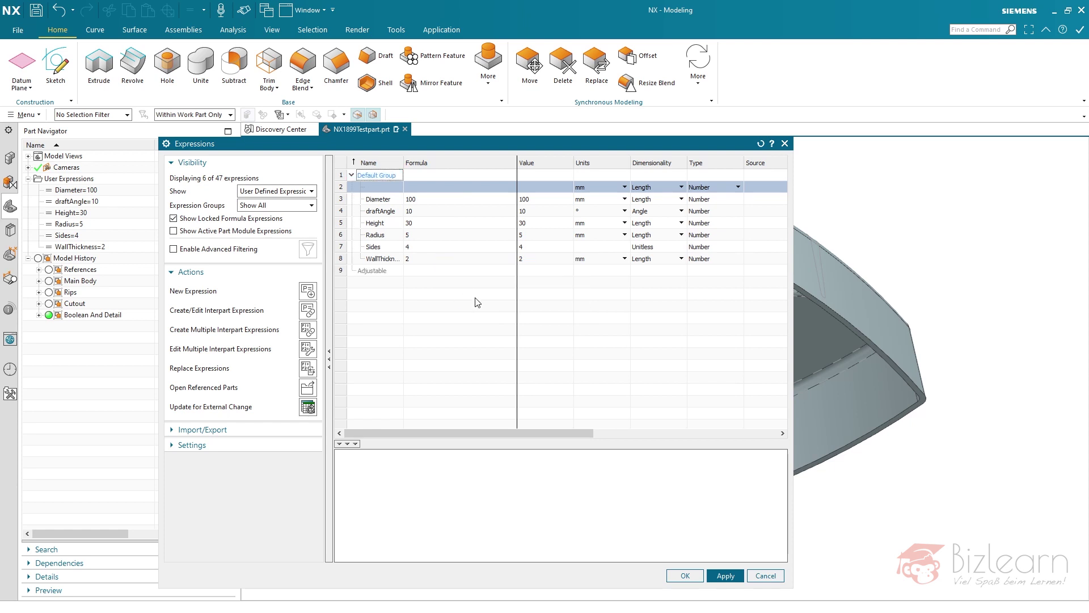
- Make Adjustable the active group and widen the editor to show the Group column
right_click(375, 275)
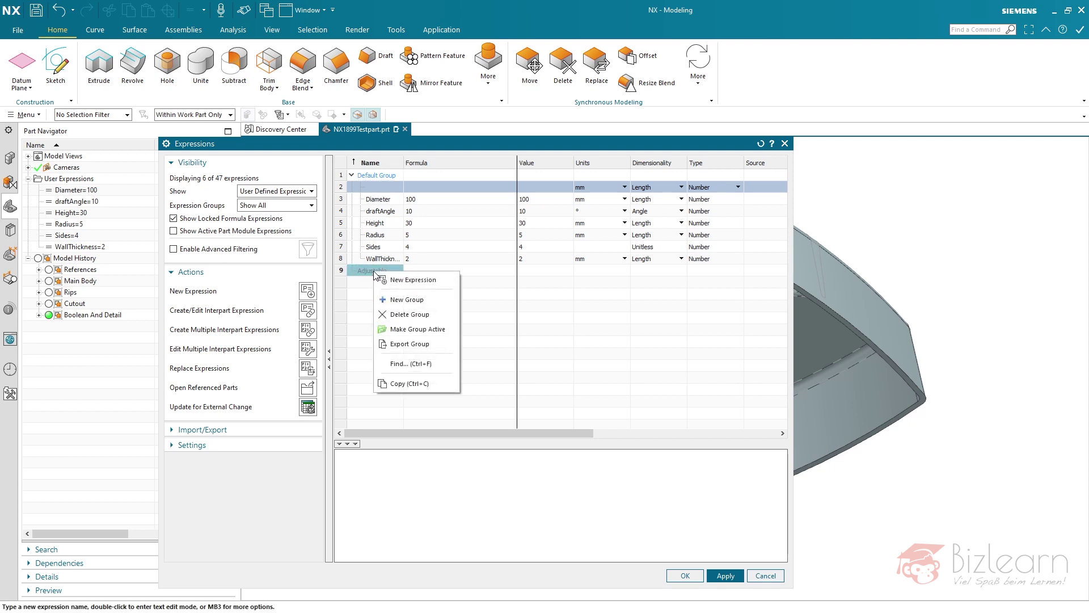
left_click(402, 329)
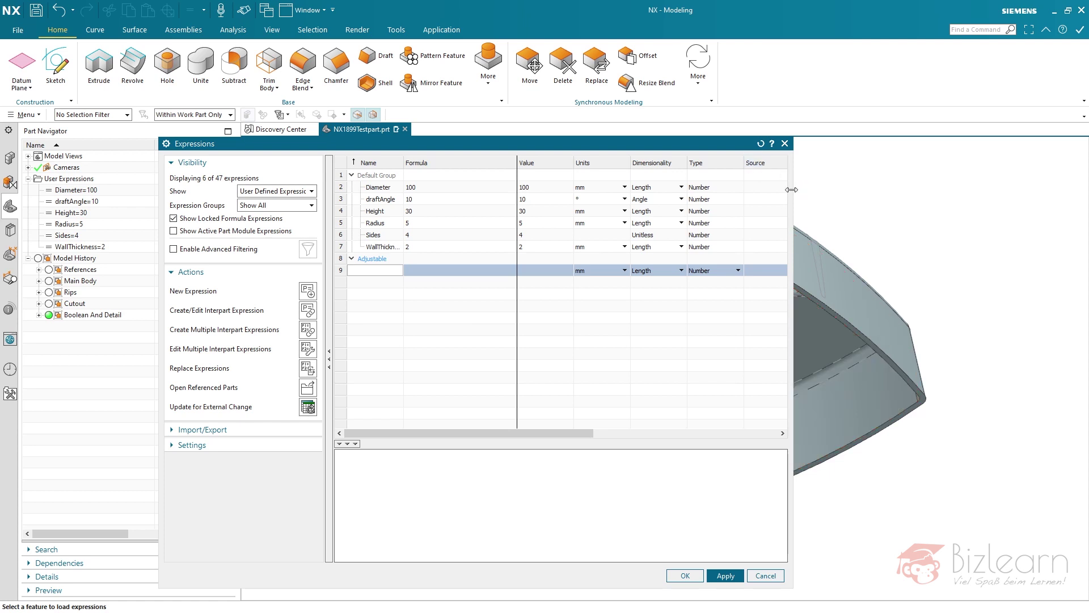
left_click_drag(791, 194, 1026, 198)
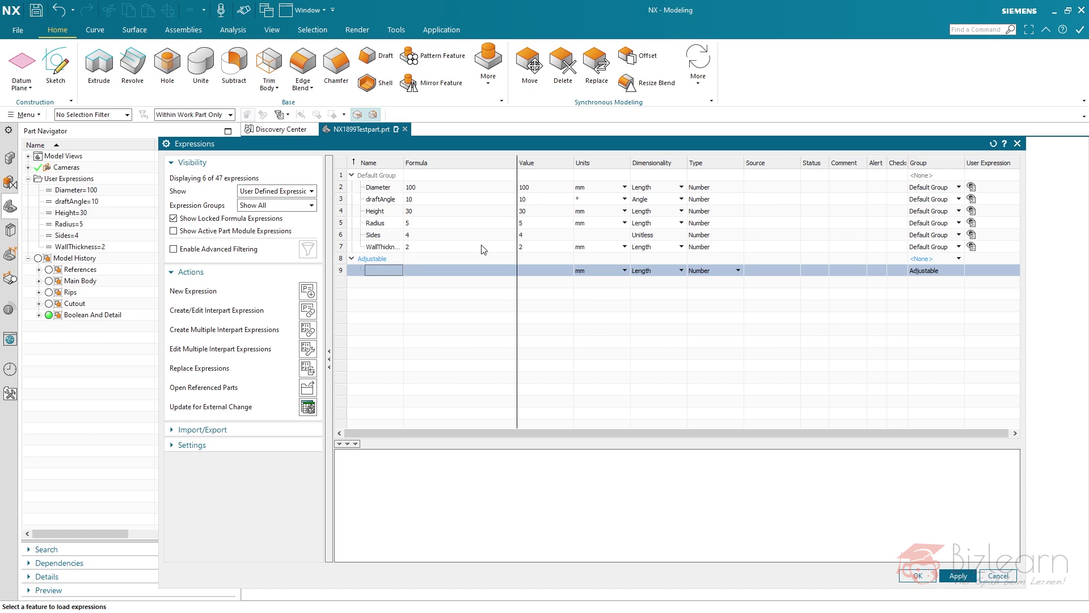
- Assign WallThickness, Radius and Sides to the Adjustable group and apply
left_click(960, 247)
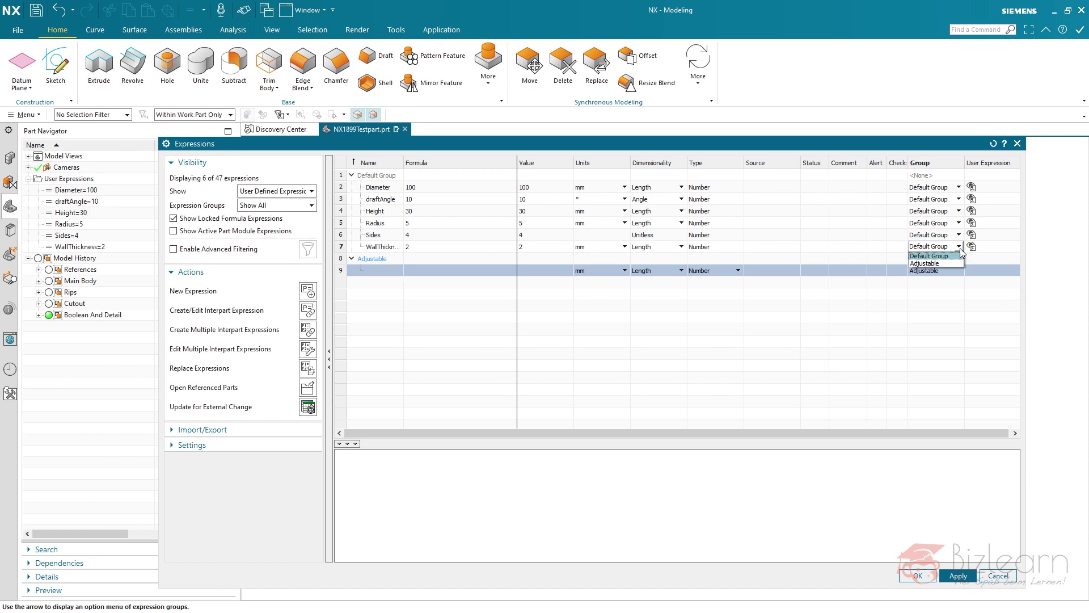
left_click(940, 268)
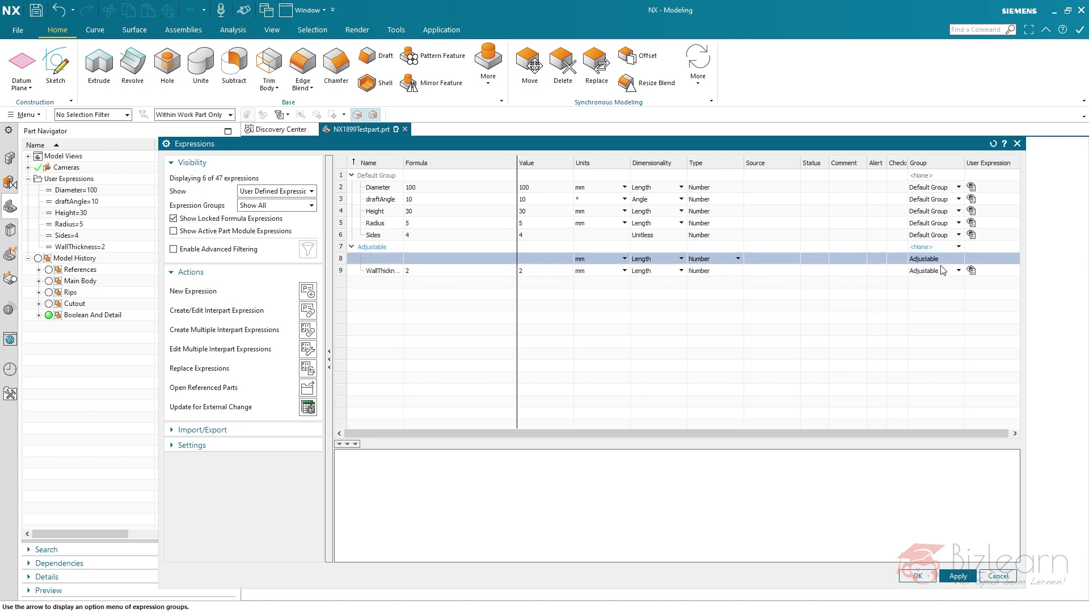
left_click(959, 223)
left_click(952, 240)
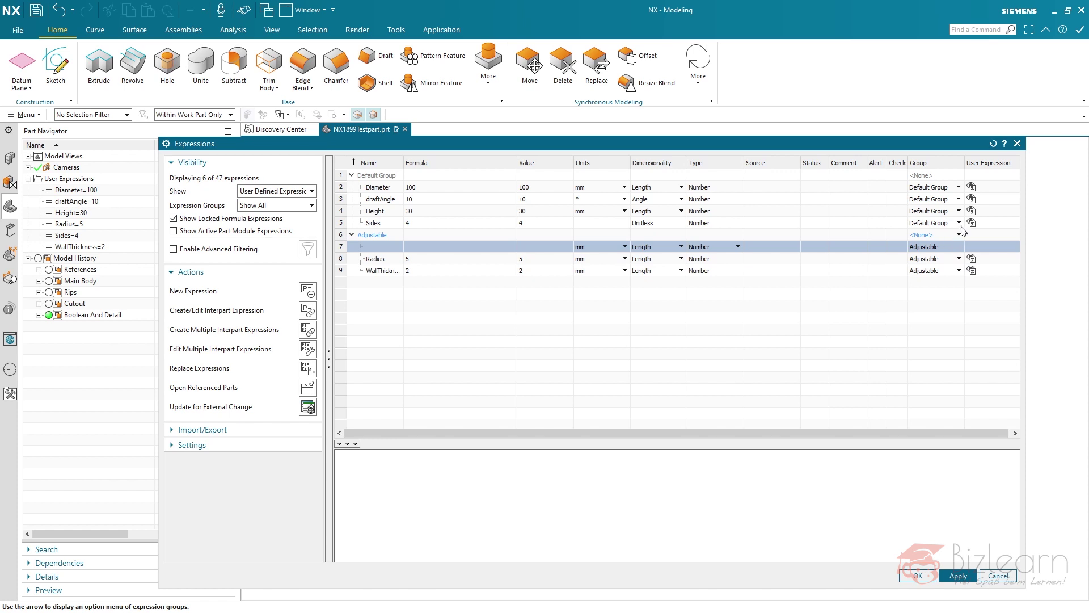
left_click(959, 223)
left_click(946, 236)
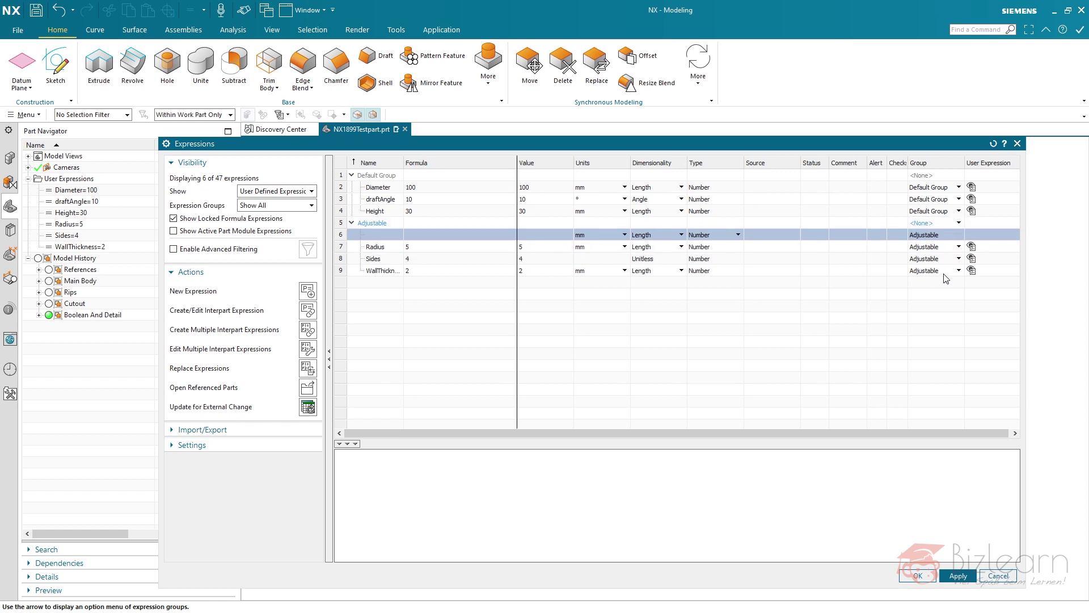
left_click(958, 576)
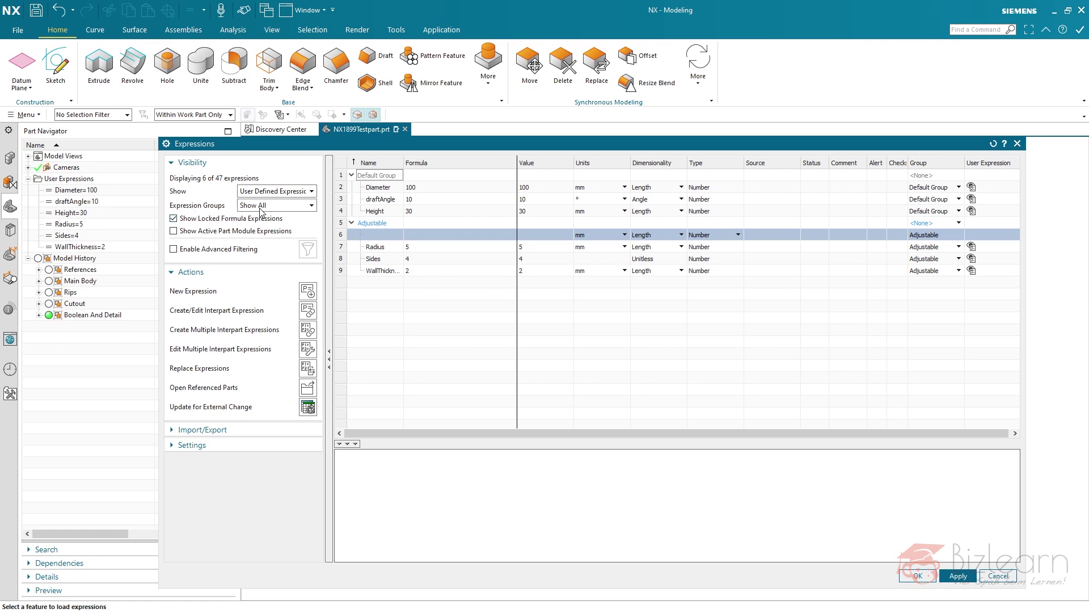
- Show only the active expression group, then all groups again, and accept the editor with OK
left_click(260, 208)
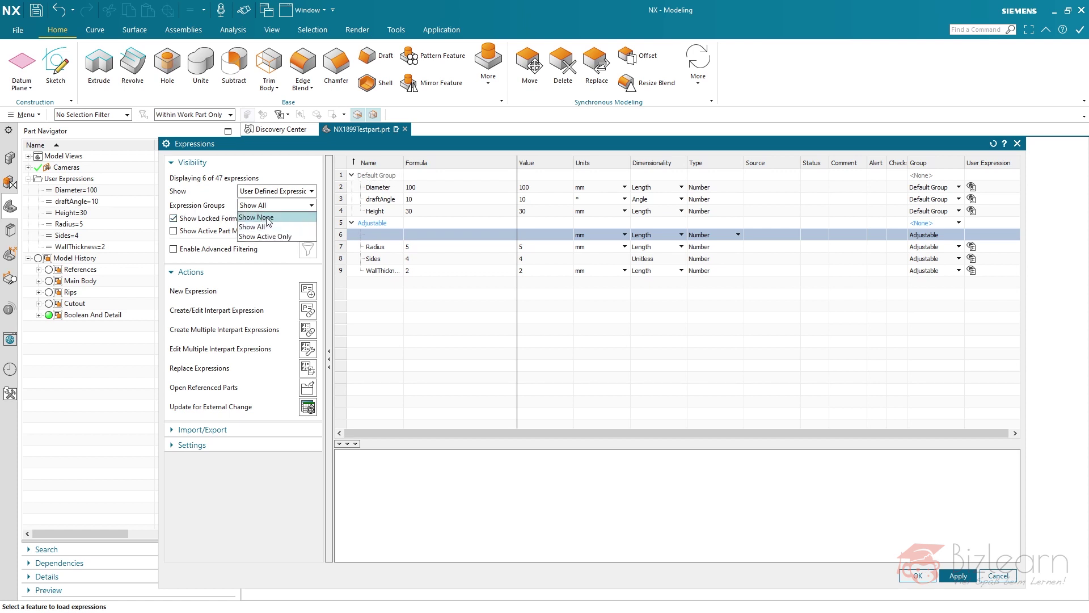
left_click(271, 236)
left_click(267, 206)
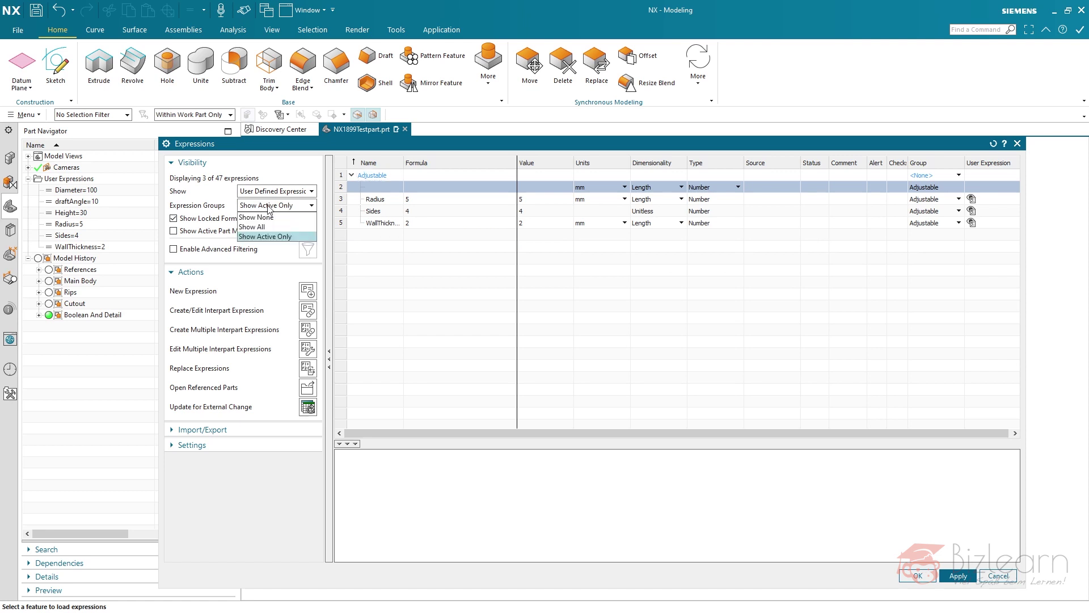
left_click(309, 225)
left_click(919, 575)
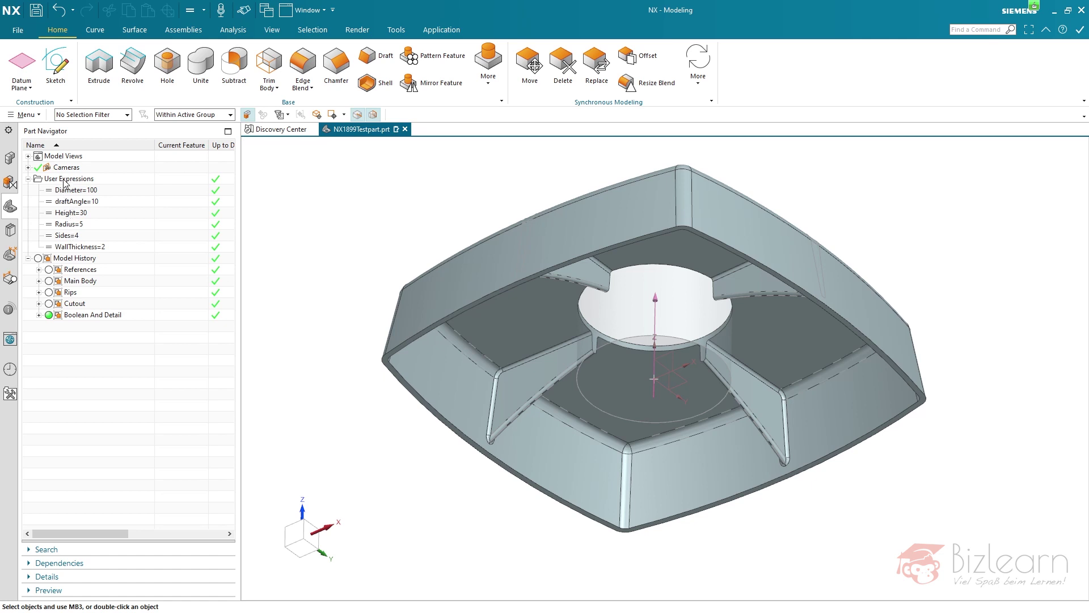
right_click(53, 180)
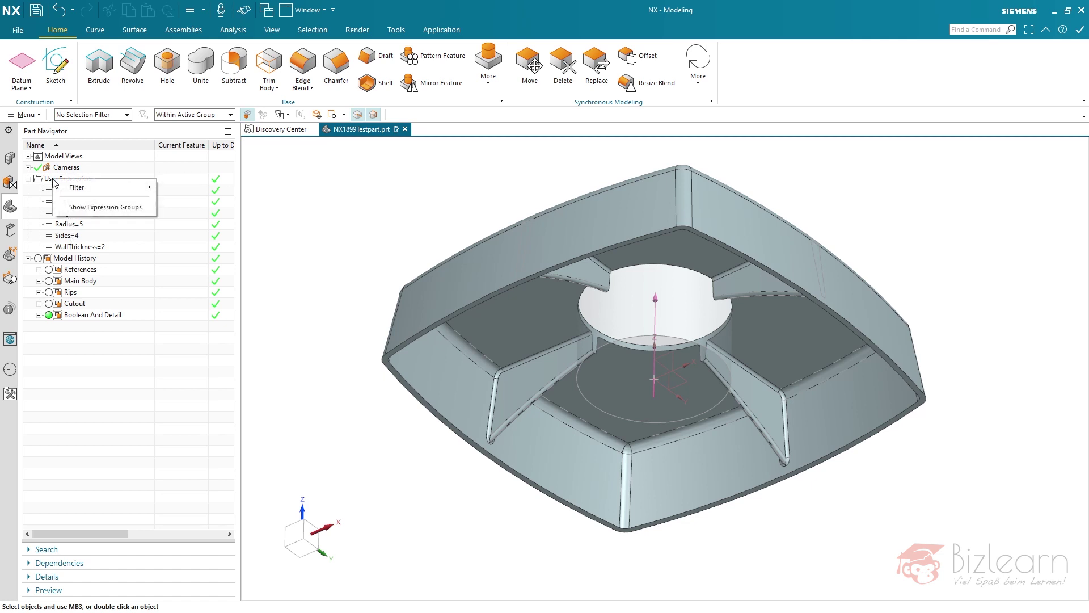
left_click(81, 208)
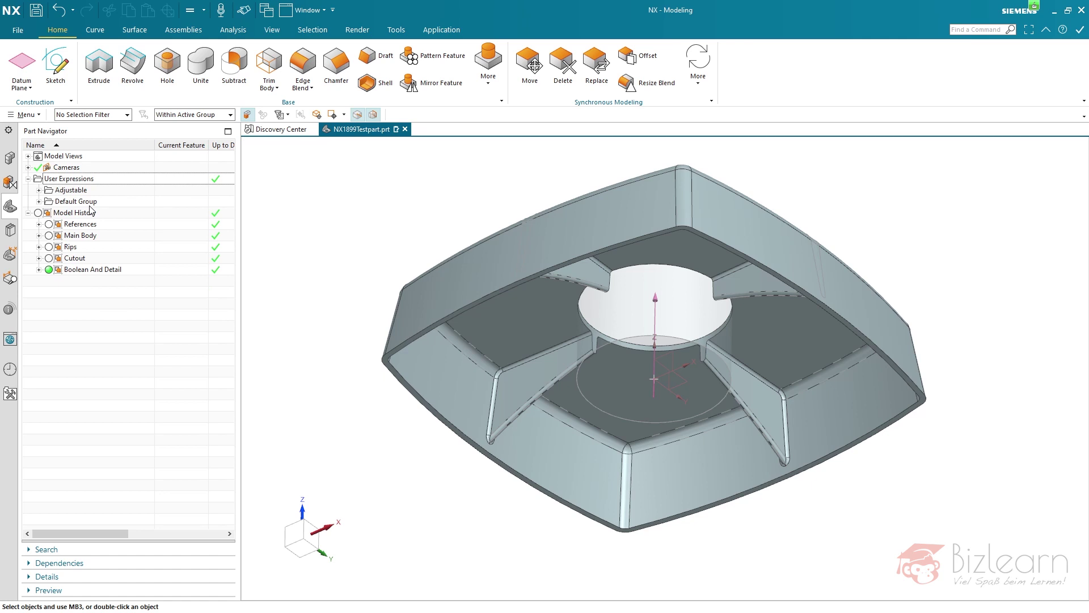
left_click(40, 190)
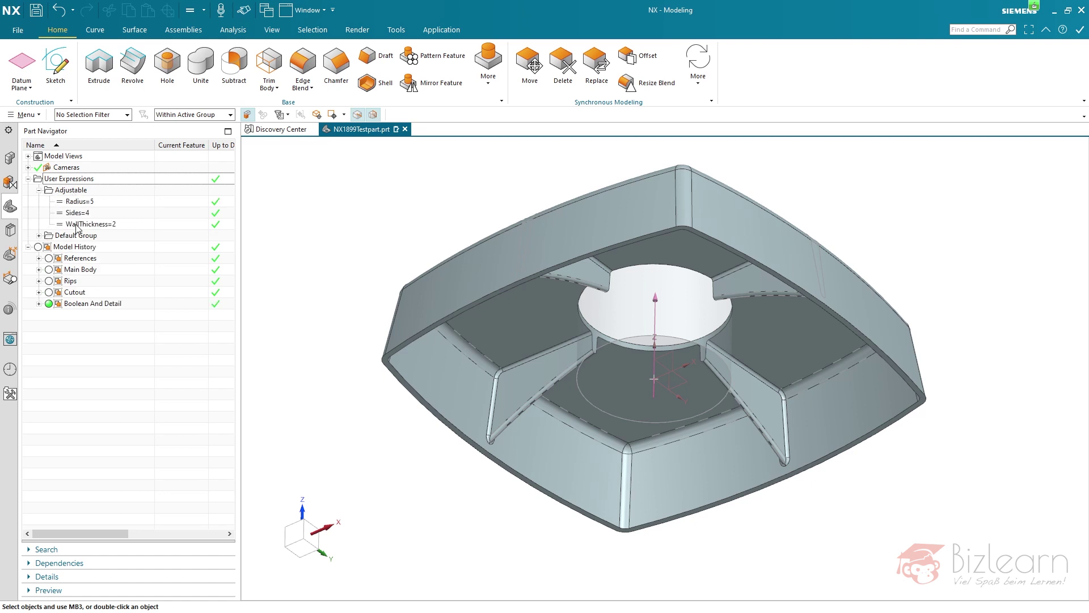
left_click(39, 235)
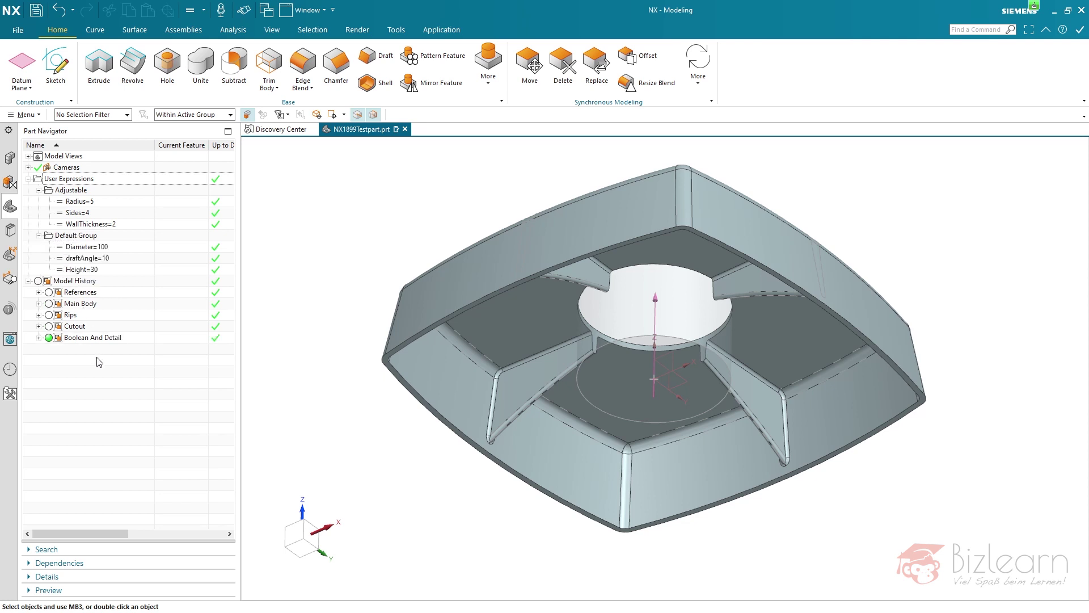
right_click(72, 180)
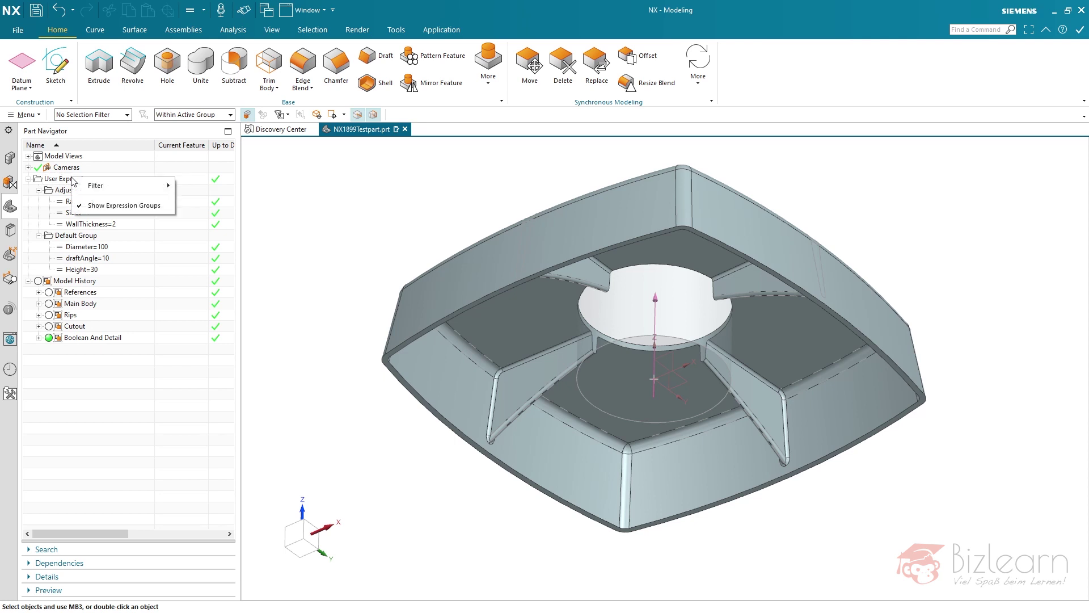
left_click(89, 205)
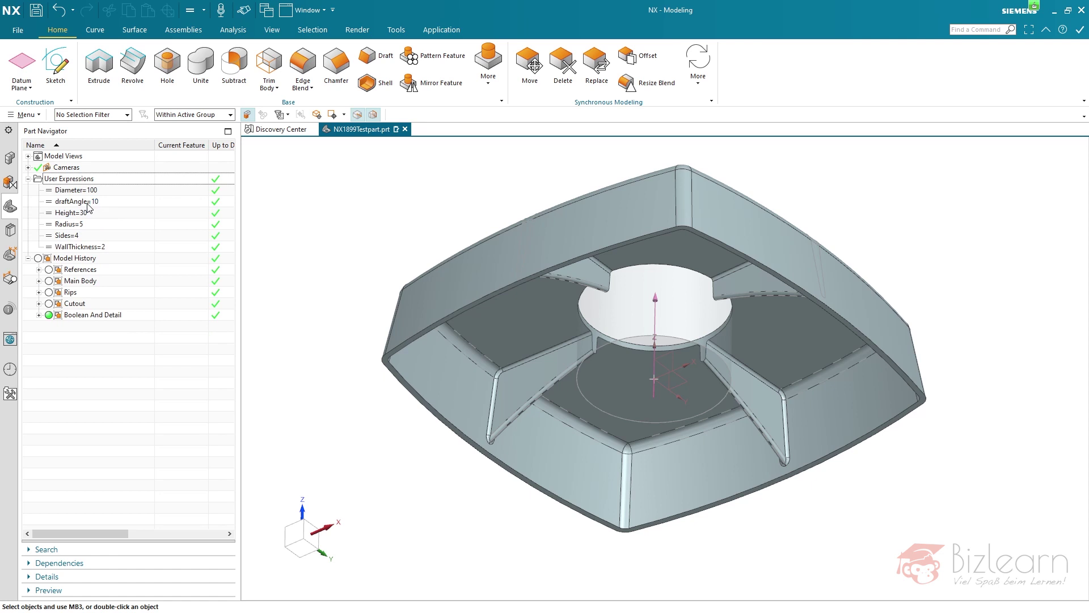
- In the Expressions editor, hide Diameter, draftAngle and Height from the Part Navigator and confirm
double_click(95, 228)
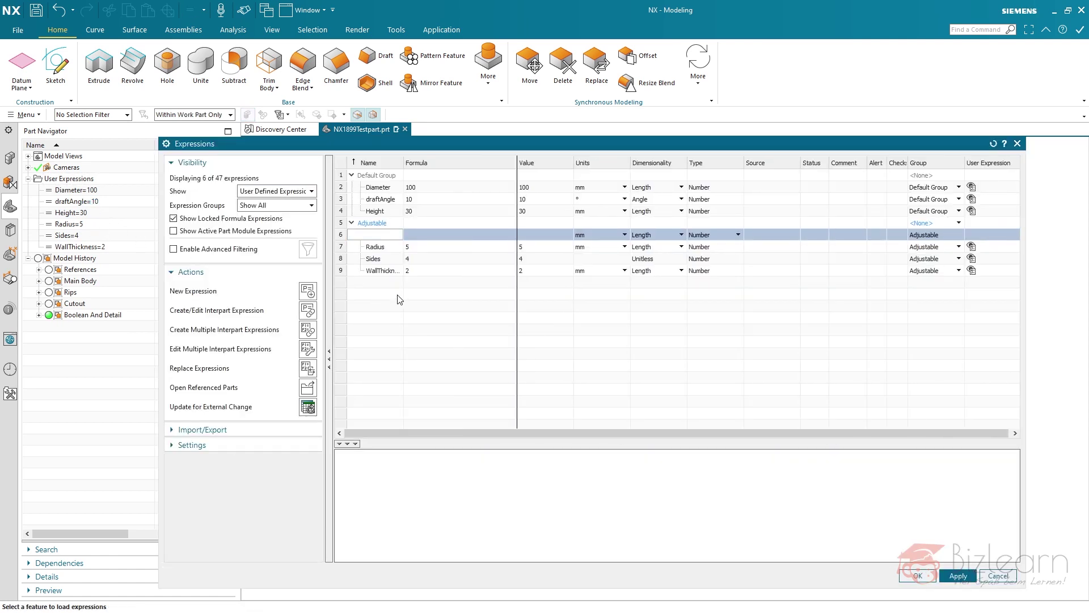
left_click(381, 212)
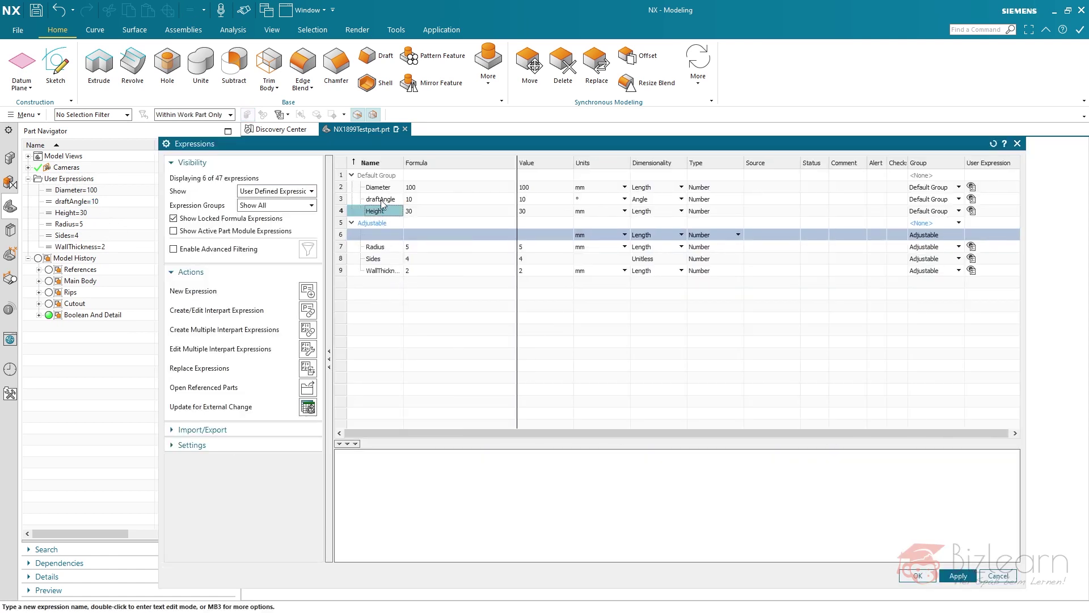
left_click(386, 191, "shift")
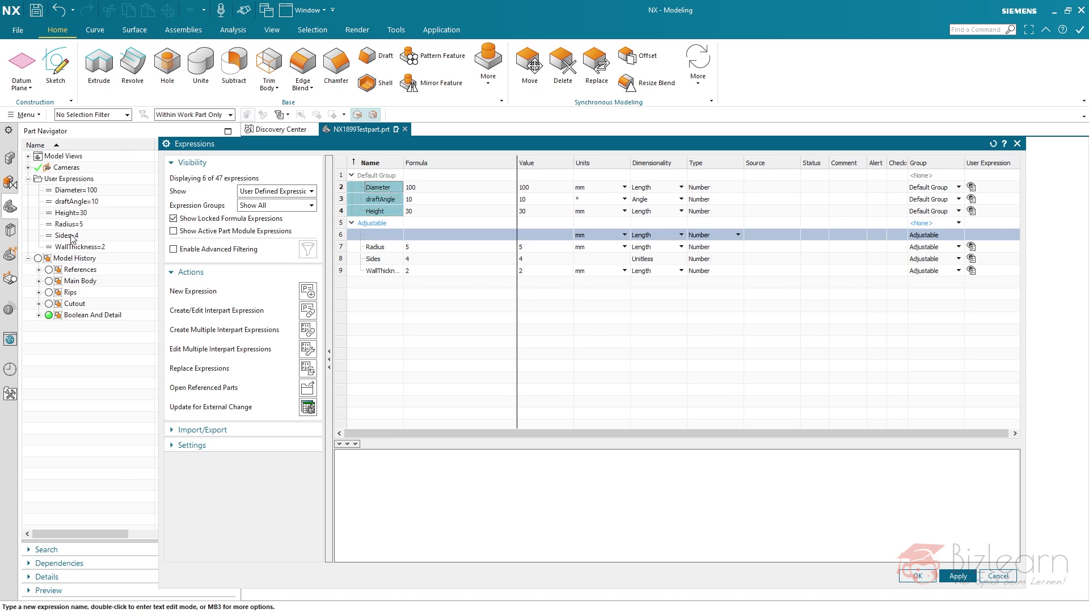
right_click(379, 211)
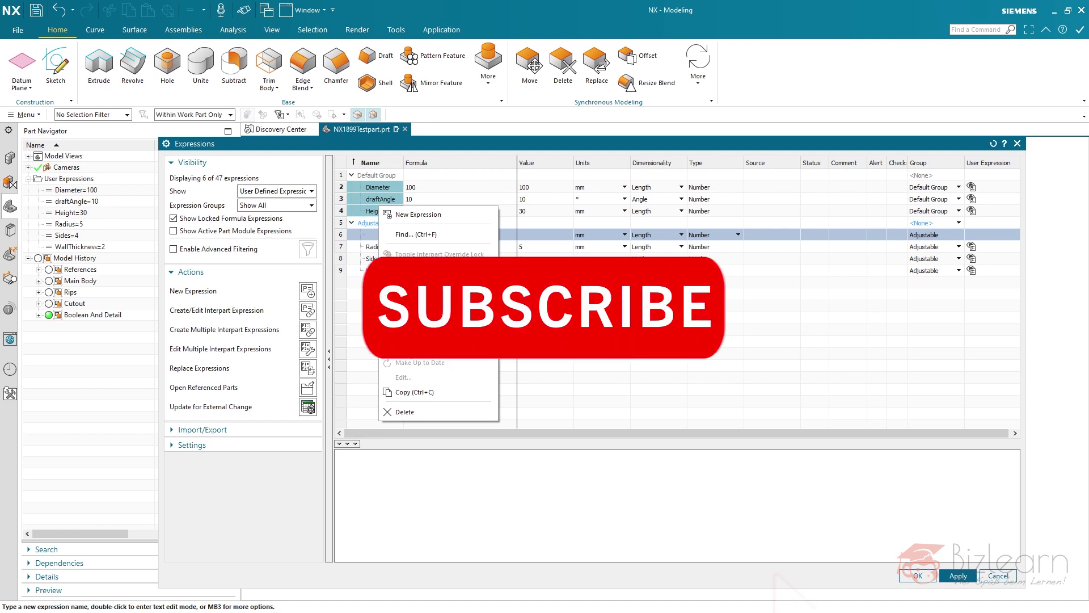
left_click(408, 350)
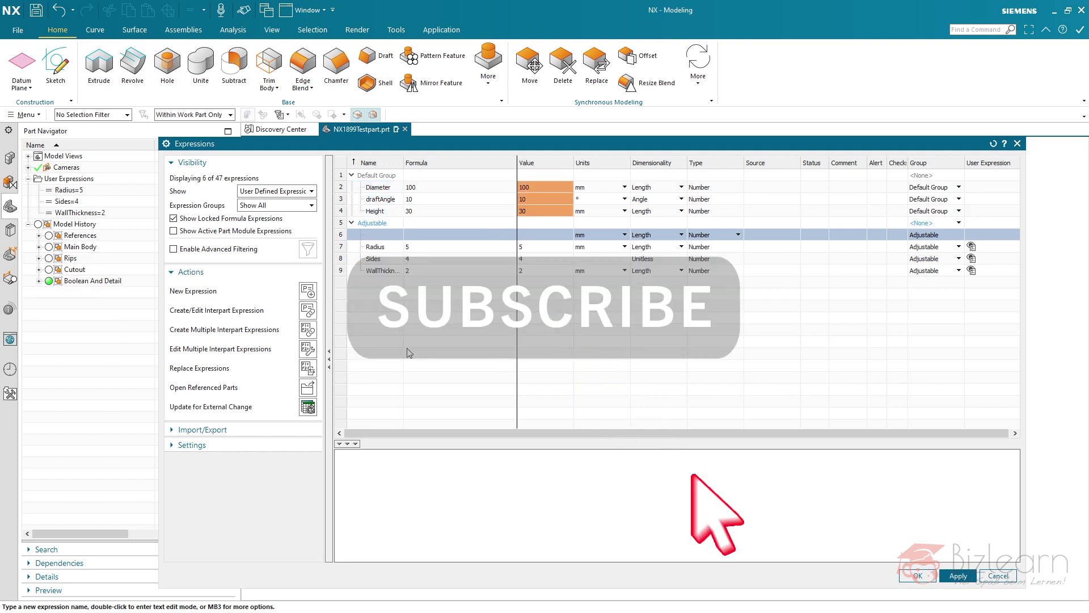
left_click(916, 576)
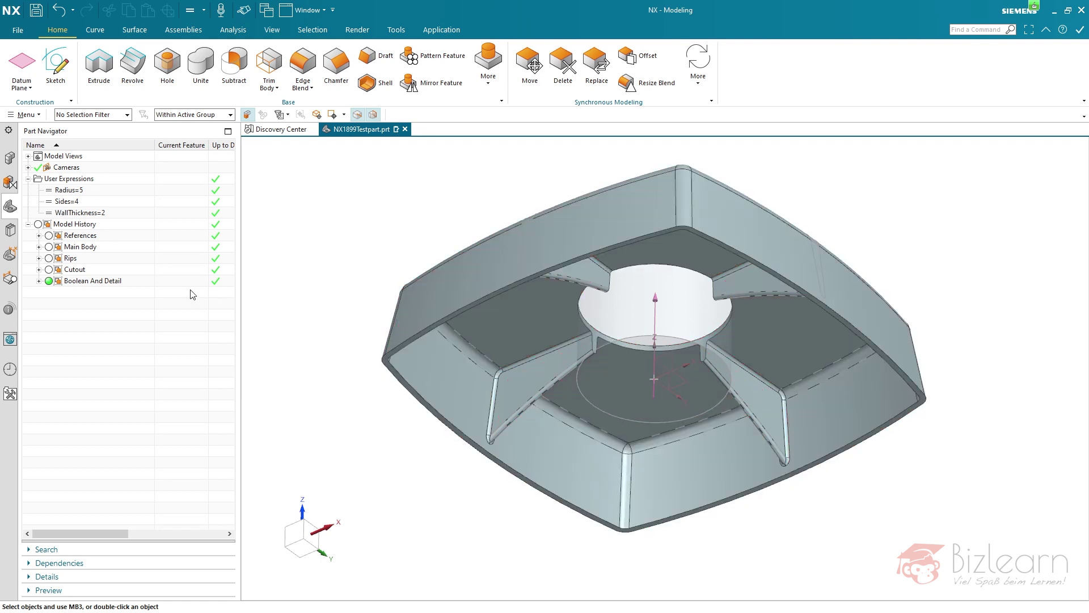
- Roll the model back to Cutout, then Rips, then restore through Boolean And Detail and expand it
left_click(50, 270)
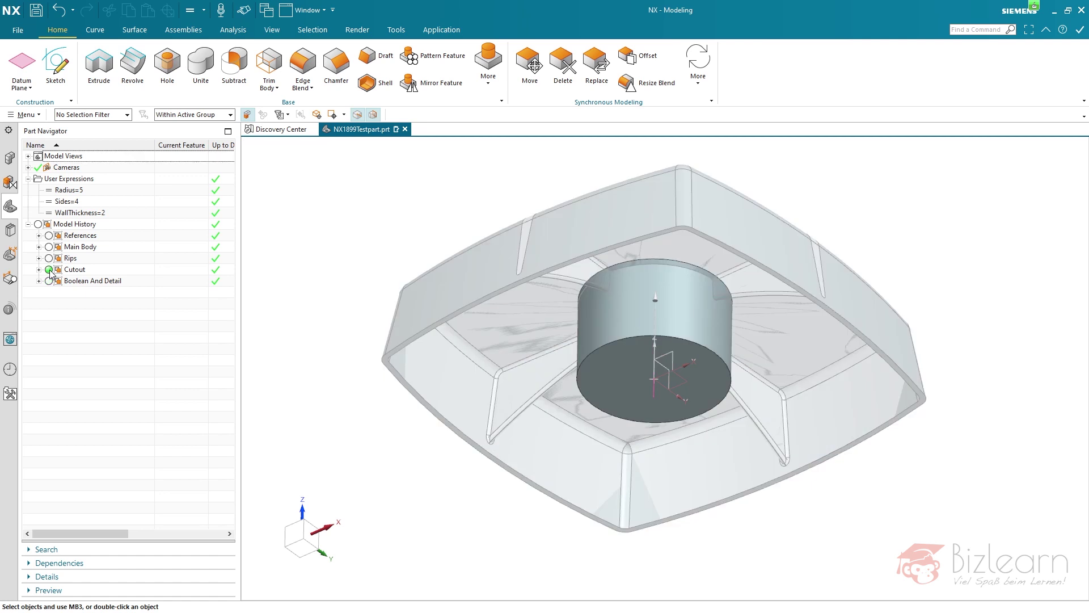
left_click(50, 258)
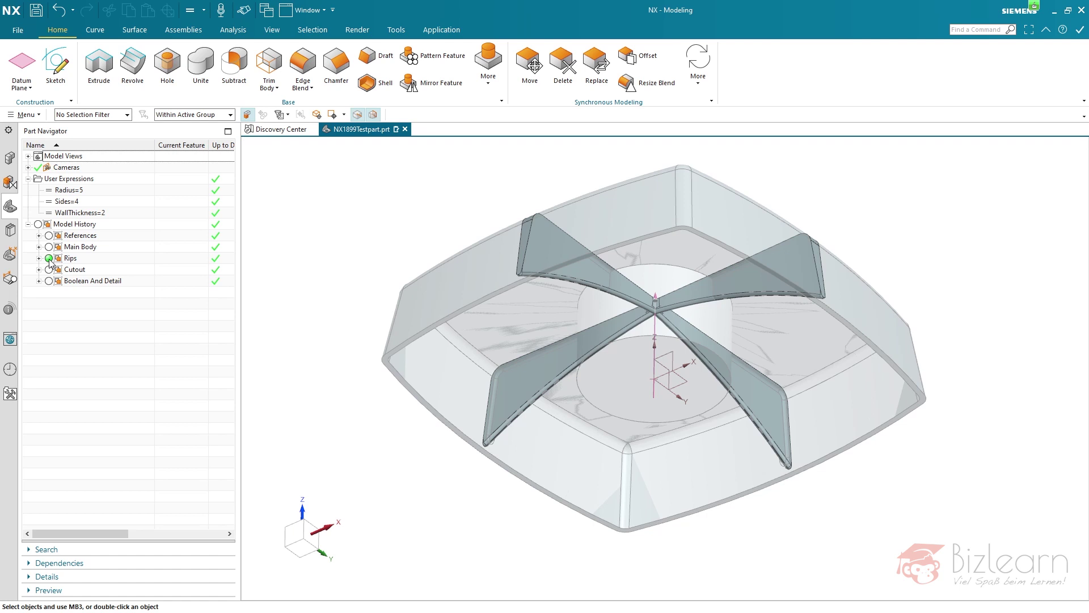
left_click(49, 280)
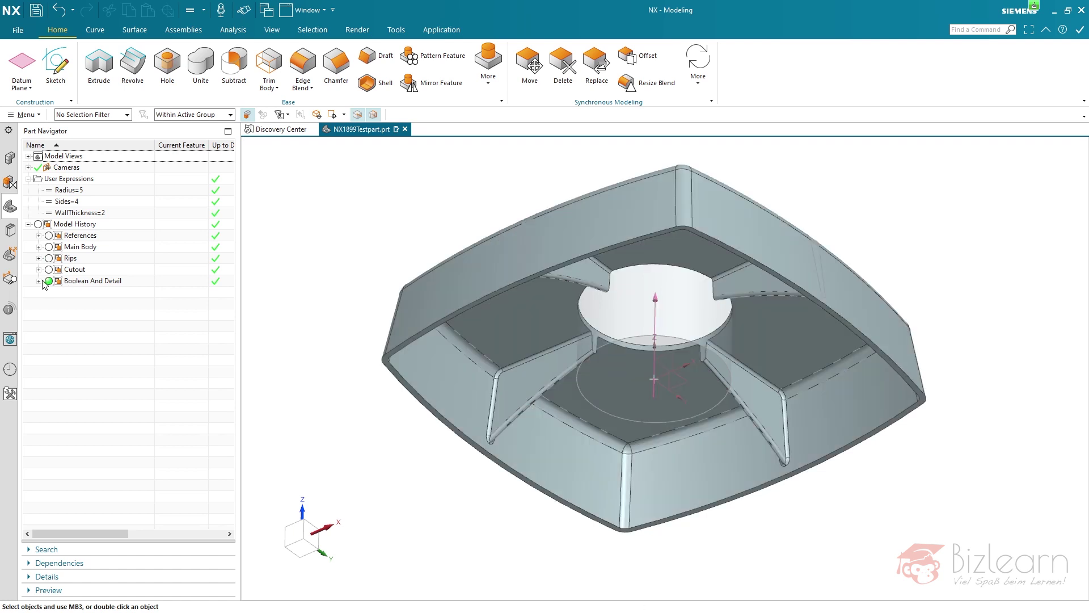
left_click(39, 281)
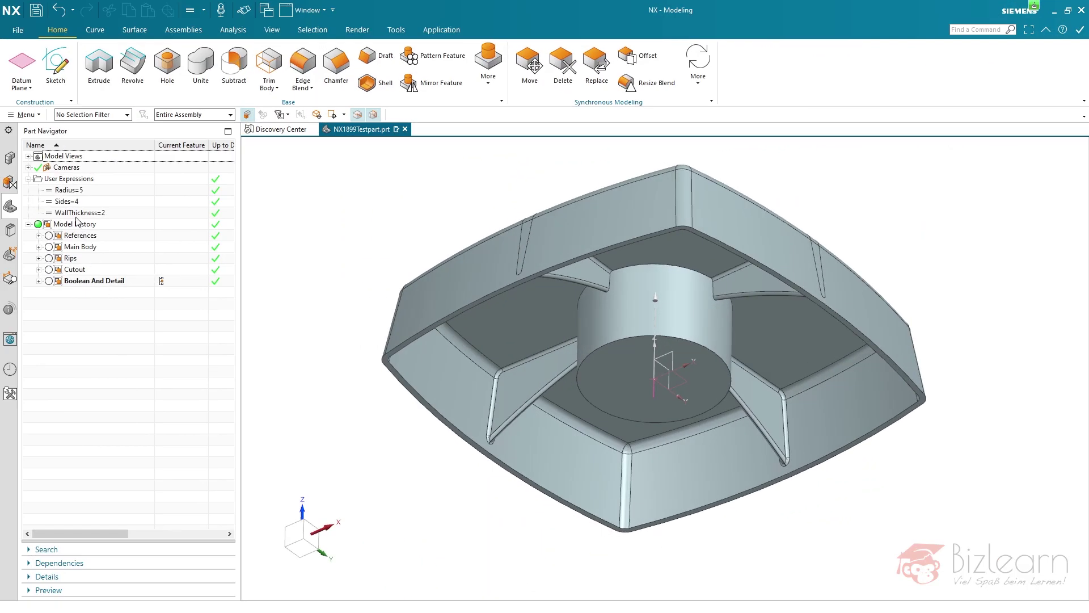
- Edit the Sides expression in the Part Navigator from 4 to 3 and rebuild the part
left_click(69, 201)
double_click(69, 201)
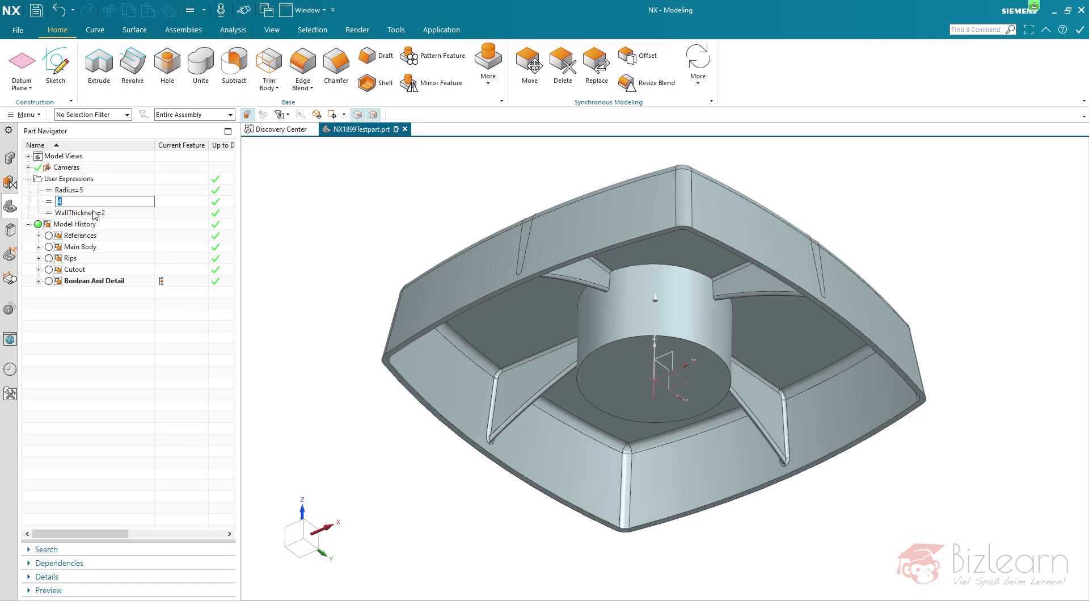
key("Return")
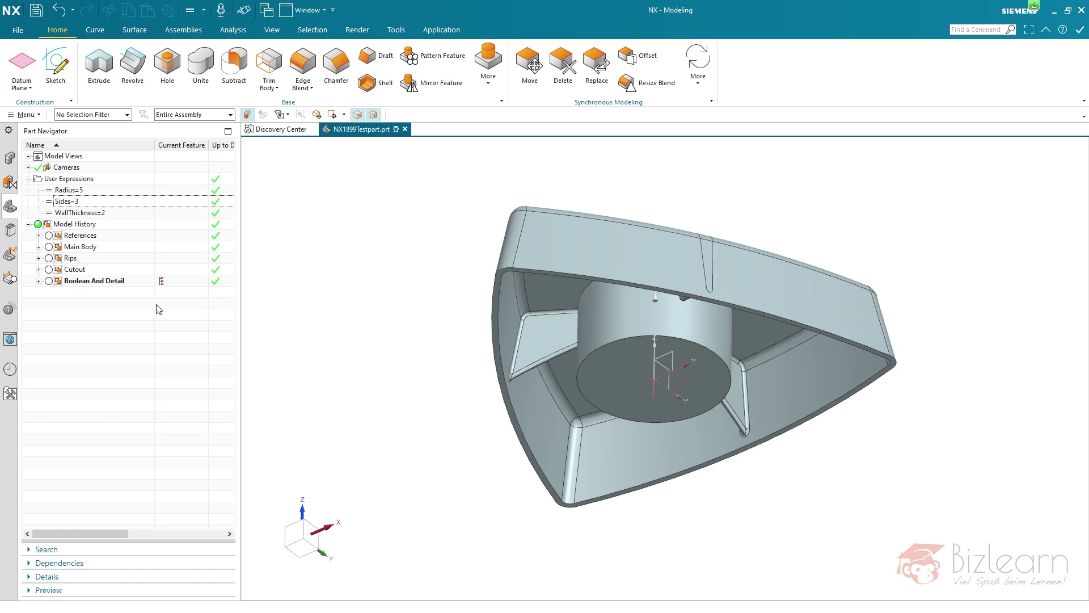
- Expand the Cutout, Rips, Main Body, References and Boolean And Detail groups in Model History
left_click(39, 269)
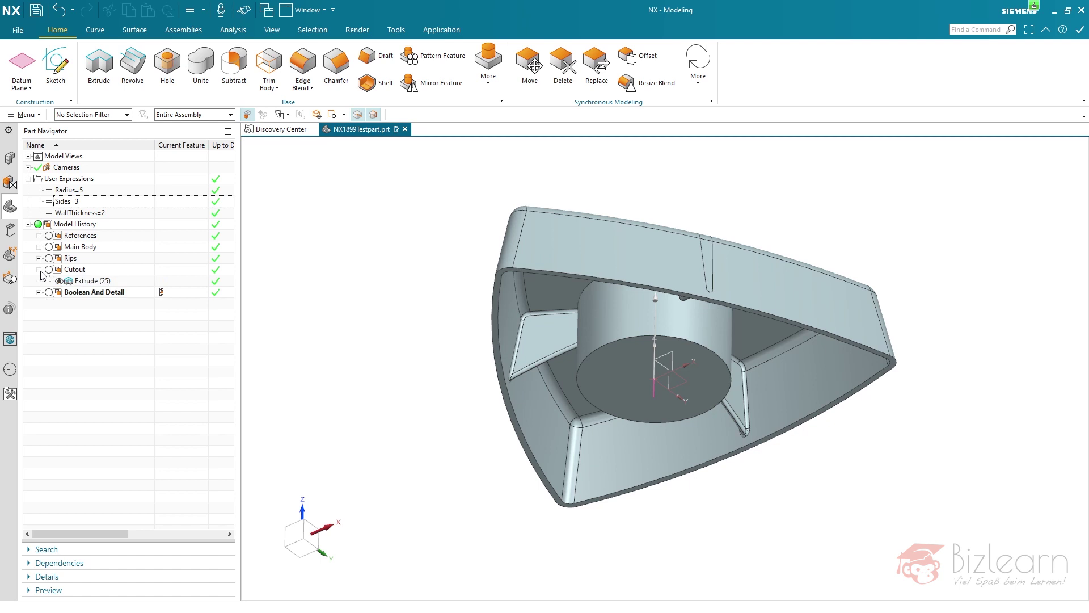
left_click(39, 258)
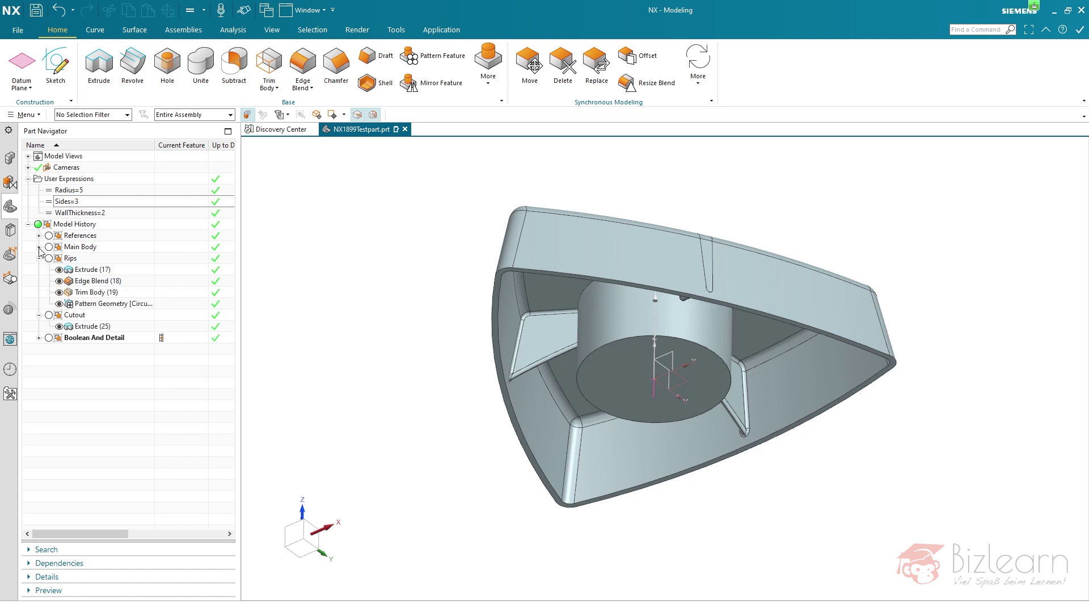
left_click(39, 246)
left_click(38, 235)
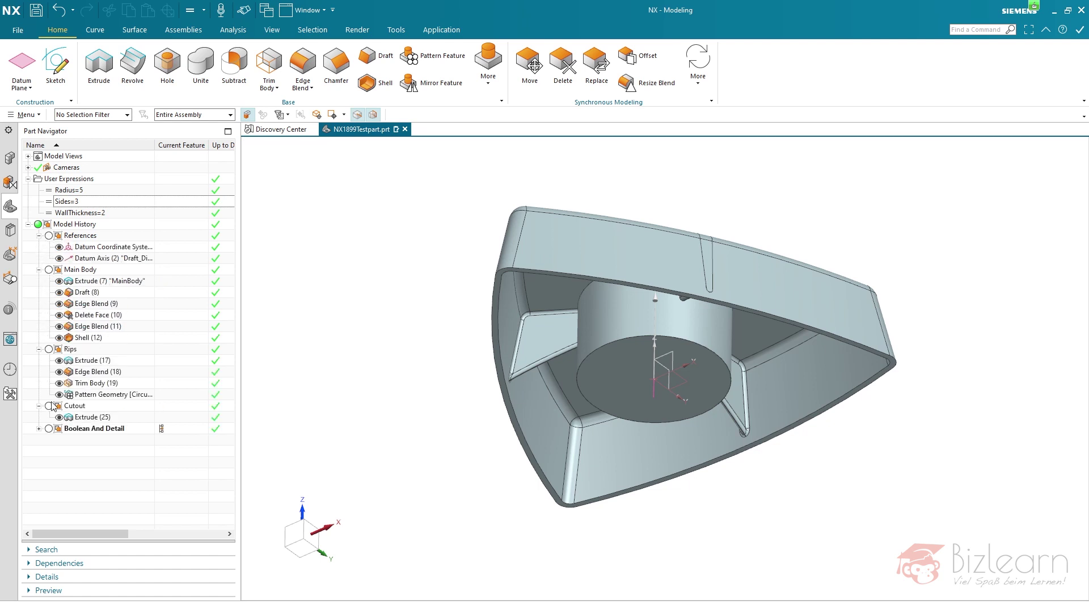
left_click(38, 428)
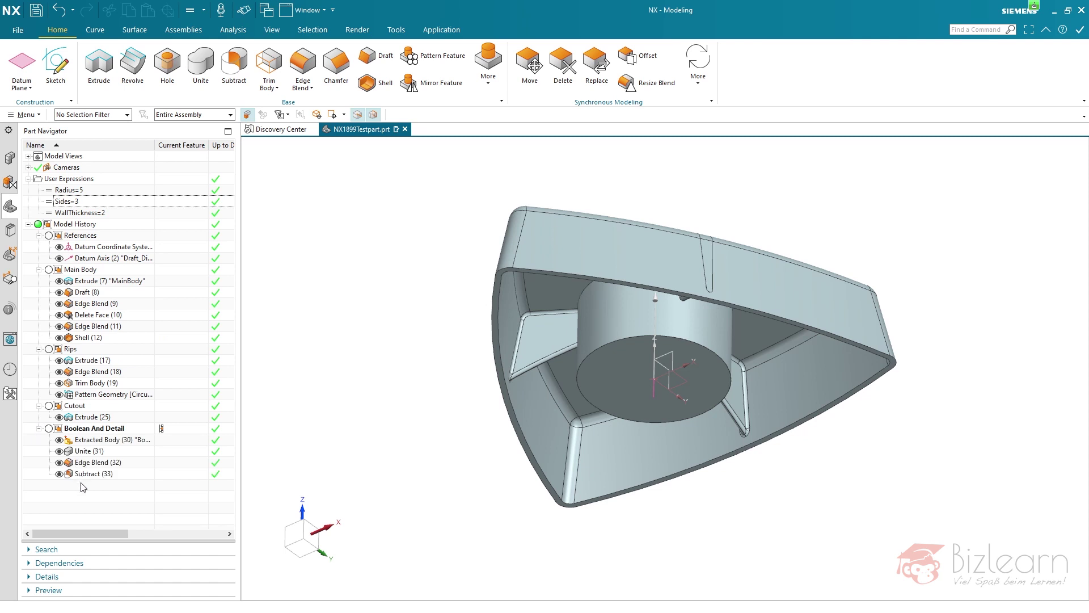